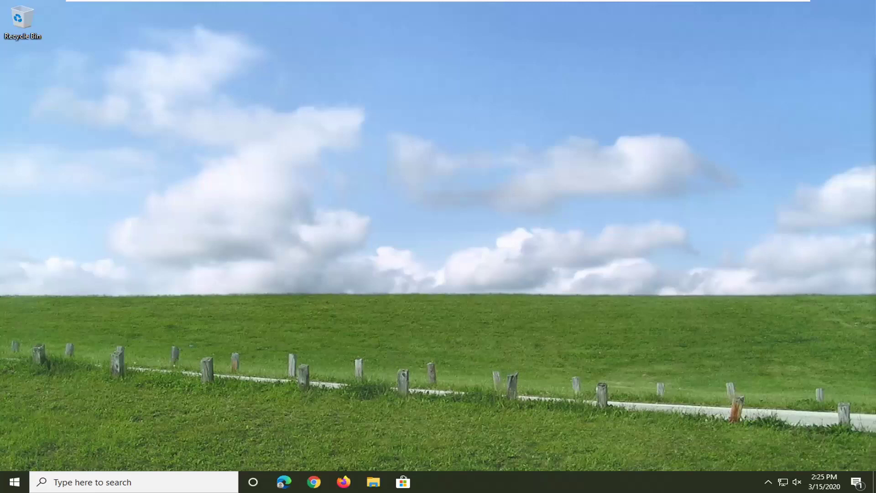
Step: Open the Services console by searching 'services' from Start
{"action": "left_click", "coordinate": [2, 482]}
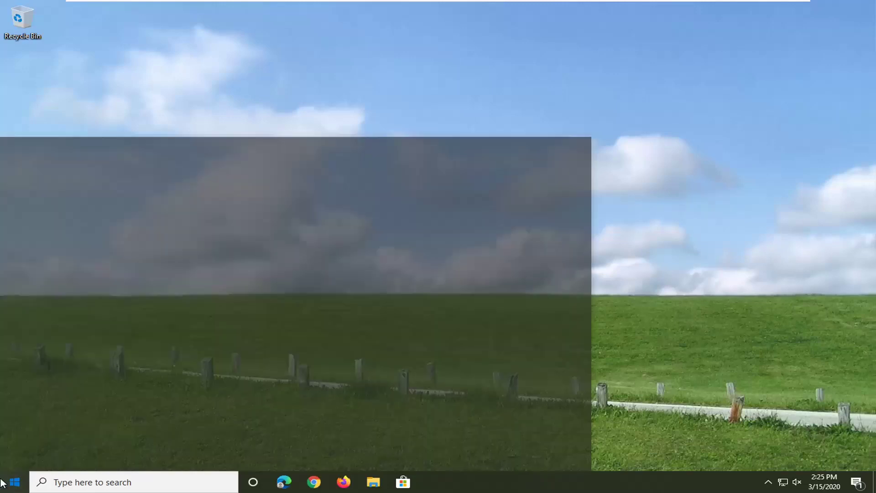
{"action": "type", "text": "services"}
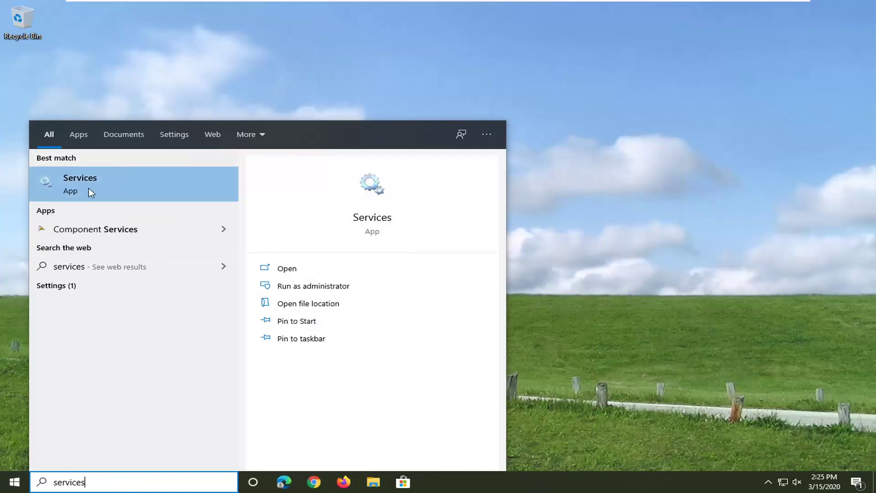
{"action": "left_click", "coordinate": [90, 187]}
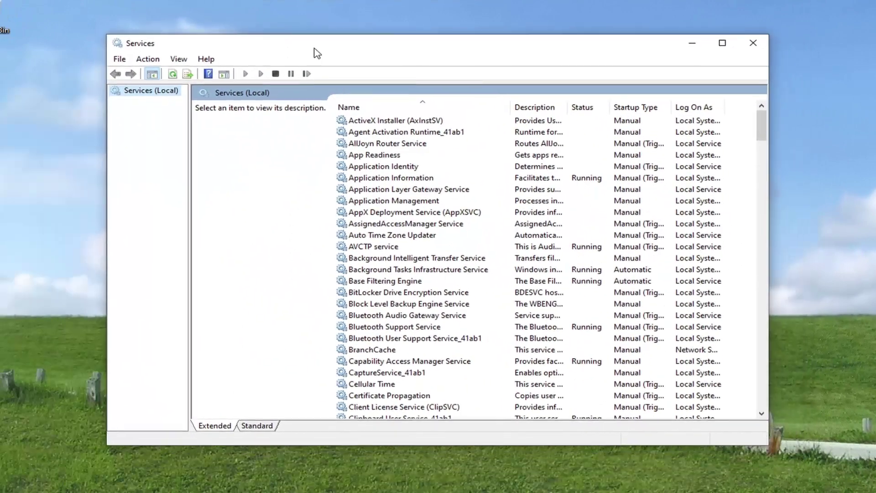
{"action": "left_click_drag", "start_coordinate": [315, 48], "coordinate": [318, 47]}
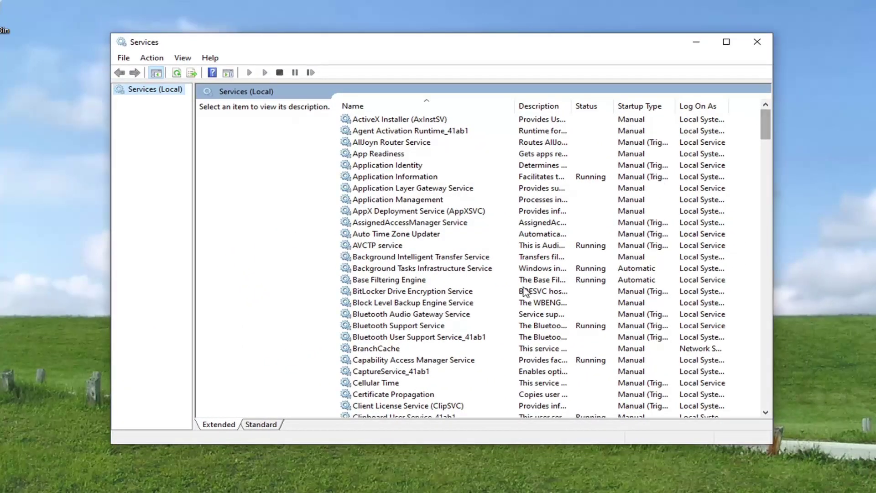
Step: Set Background Intelligent Transfer Service to Automatic startup, start it, and apply the change
{"action": "left_click", "coordinate": [397, 258]}
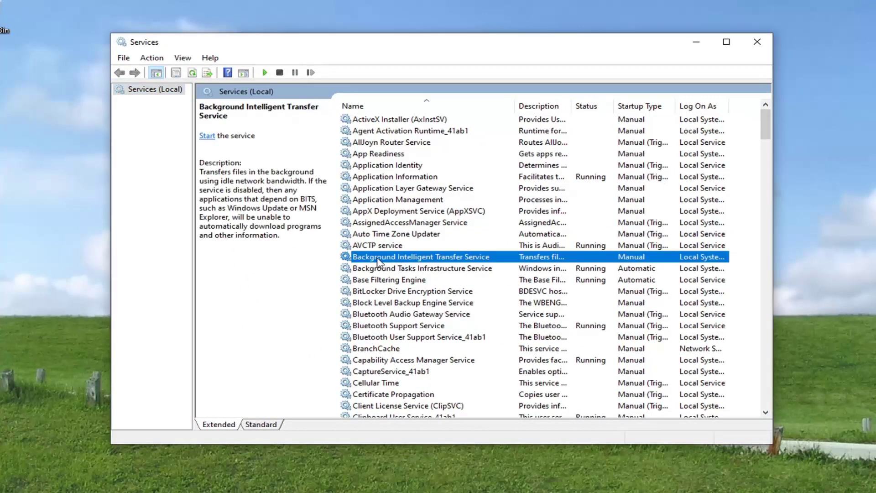
{"action": "double_click", "coordinate": [387, 259]}
{"action": "left_click", "coordinate": [393, 232]}
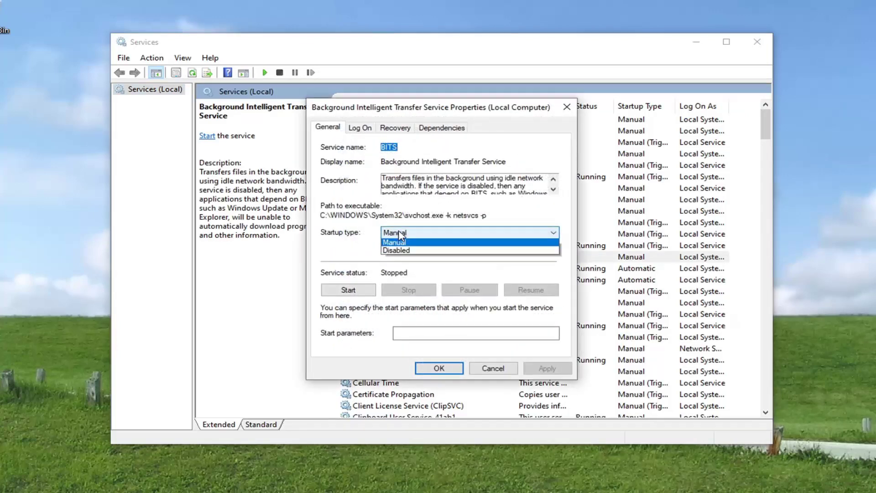
{"action": "left_click", "coordinate": [401, 251]}
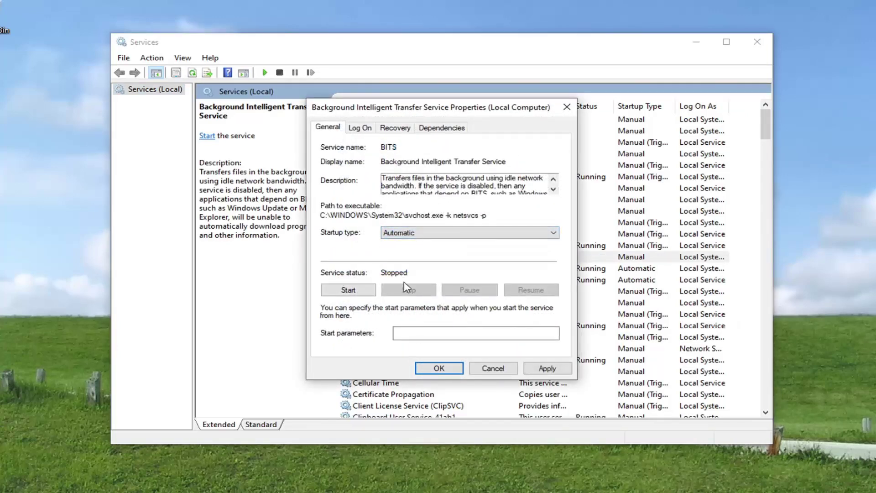
{"action": "left_click", "coordinate": [348, 289]}
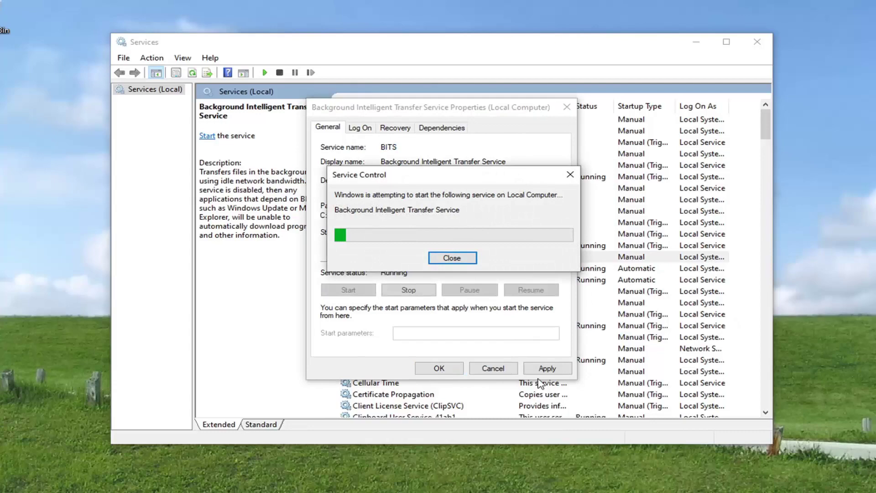
{"action": "left_click", "coordinate": [547, 368]}
{"action": "left_click", "coordinate": [439, 366]}
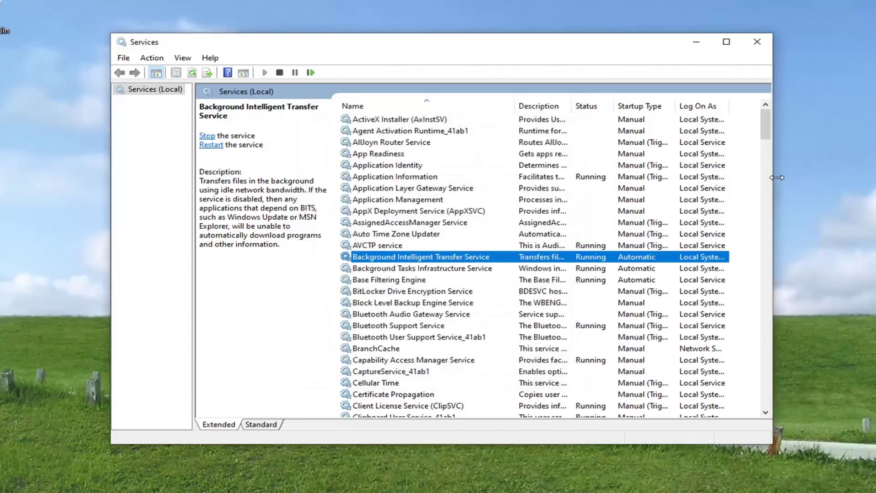
Step: Set the Windows Update service to Automatic startup, start it, and apply the change
{"action": "left_click_drag", "start_coordinate": [765, 133], "coordinate": [765, 397]}
{"action": "scroll", "coordinate": [730, 324], "scroll_direction": "up", "scroll_amount": 3}
{"action": "scroll", "coordinate": [638, 337], "scroll_direction": "down", "scroll_amount": 4}
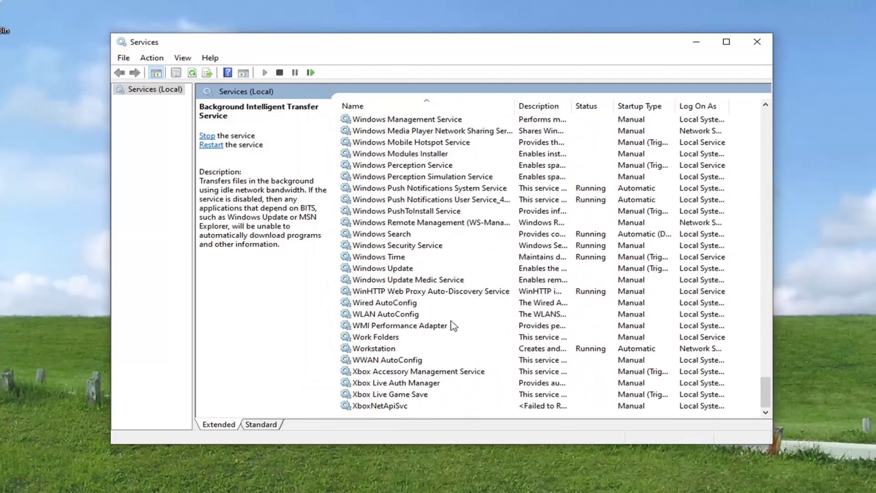
{"action": "left_click", "coordinate": [390, 259]}
{"action": "double_click", "coordinate": [381, 269]}
{"action": "left_click", "coordinate": [416, 233]}
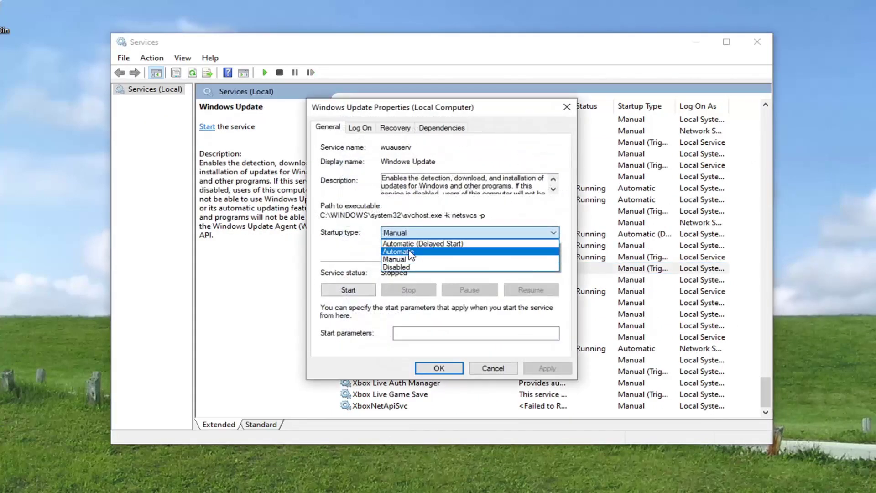
{"action": "left_click", "coordinate": [393, 251]}
{"action": "left_click", "coordinate": [363, 287]}
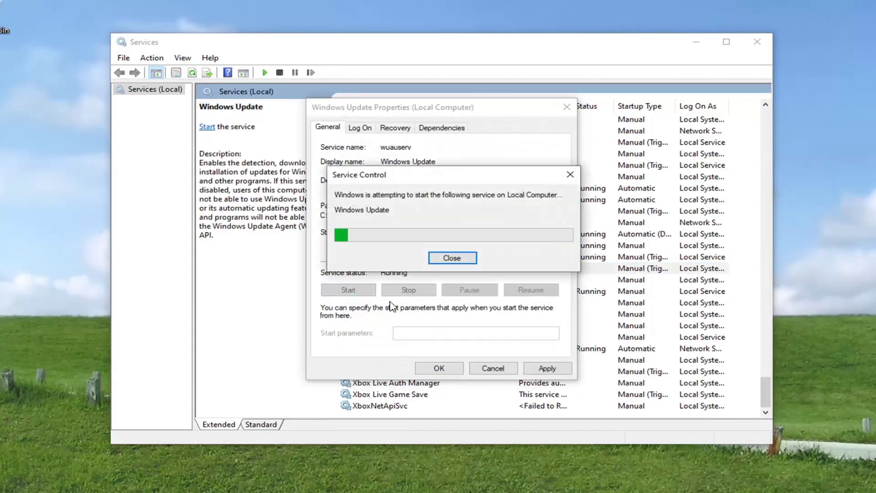
{"action": "left_click", "coordinate": [548, 368]}
{"action": "left_click", "coordinate": [439, 367]}
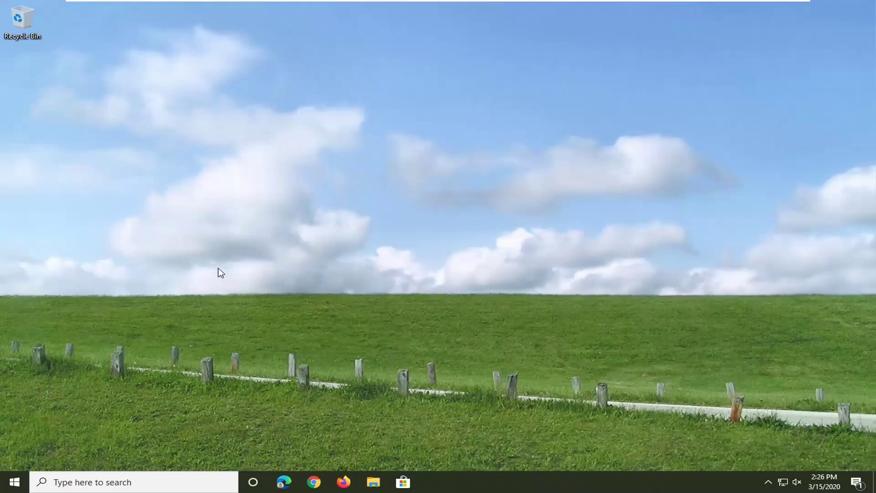
Step: Launch the policy editor via a 'gpedit' search, enlarge its window and widen the tree pane
{"action": "left_click", "coordinate": [12, 480]}
{"action": "mouse_move", "coordinate": [9, 472]}
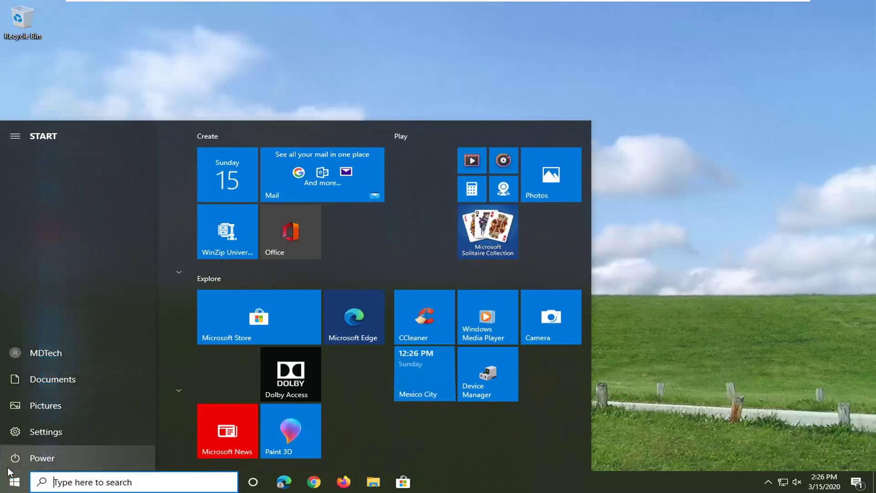
{"action": "type", "text": "gpedit"}
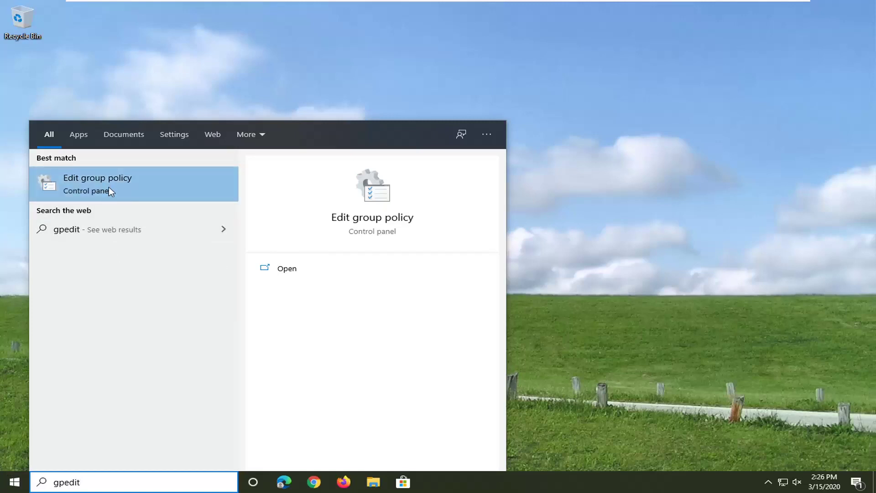
{"action": "left_click", "coordinate": [107, 184]}
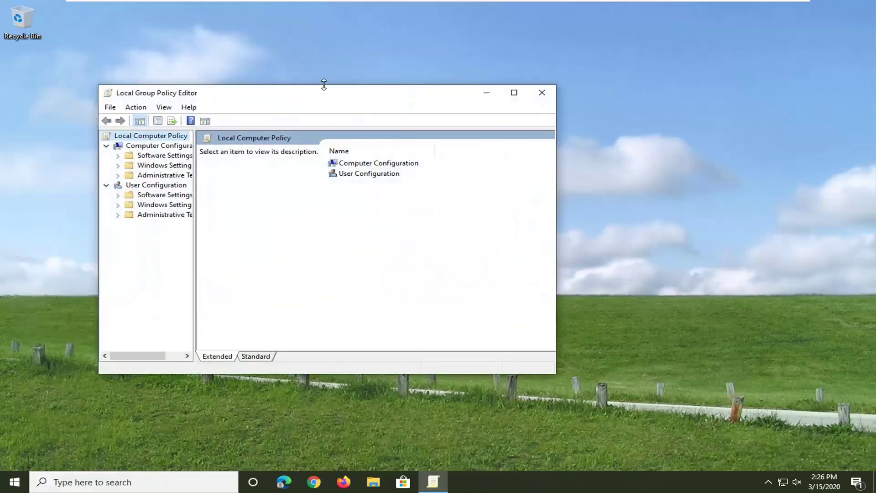
{"action": "left_click_drag", "start_coordinate": [324, 89], "coordinate": [341, 50]}
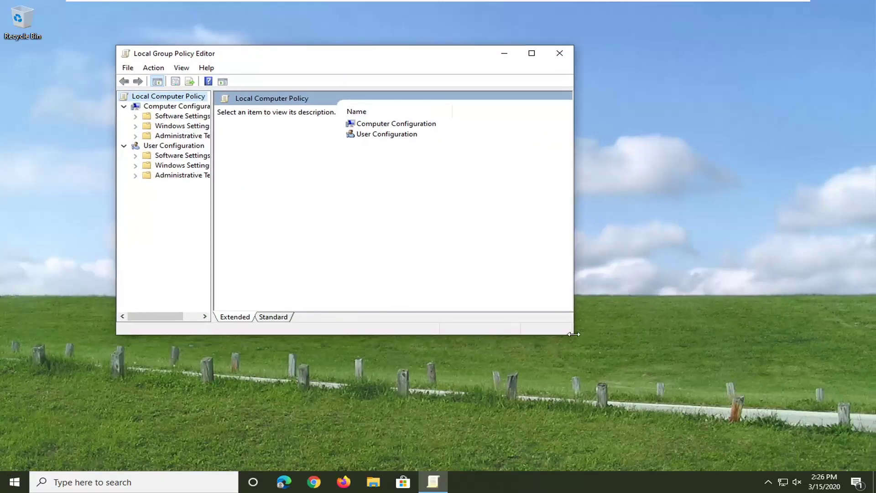
{"action": "left_click_drag", "start_coordinate": [573, 337], "coordinate": [678, 388]}
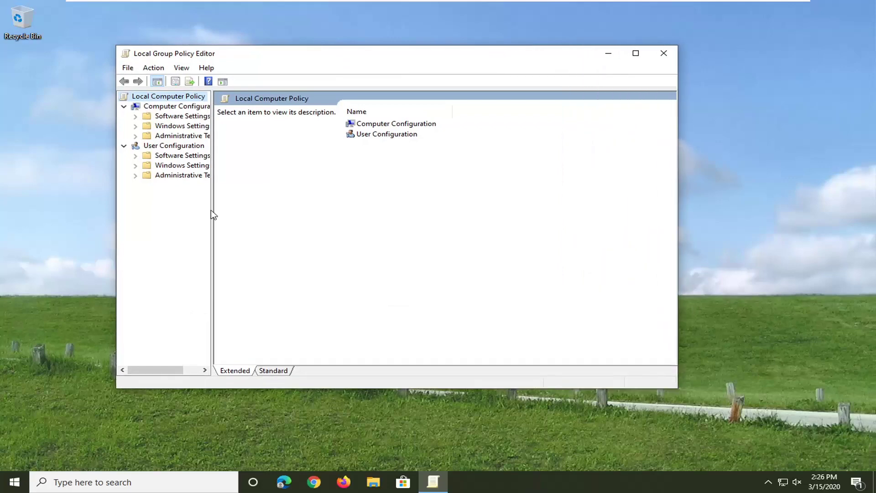
{"action": "left_click_drag", "start_coordinate": [212, 214], "coordinate": [275, 213]}
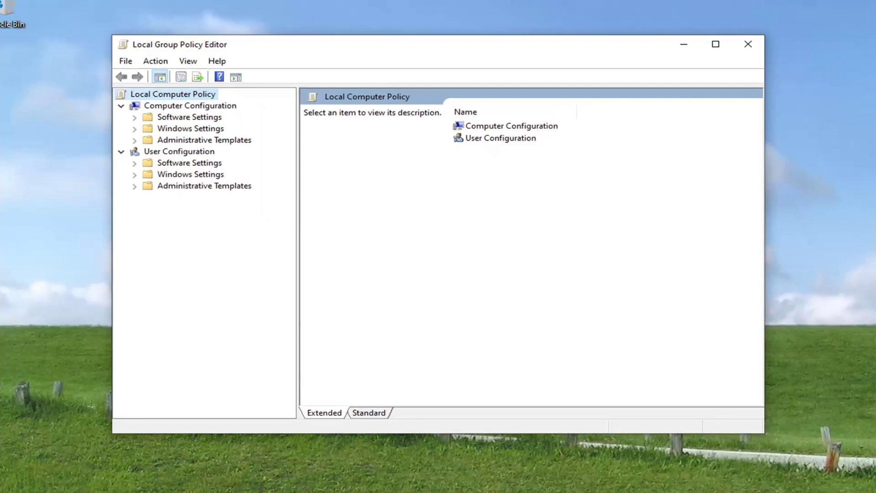
Step: Collapse User Configuration and browse Computer Configuration > Administrative Templates > Windows Components > Windows Update
{"action": "left_click", "coordinate": [167, 106]}
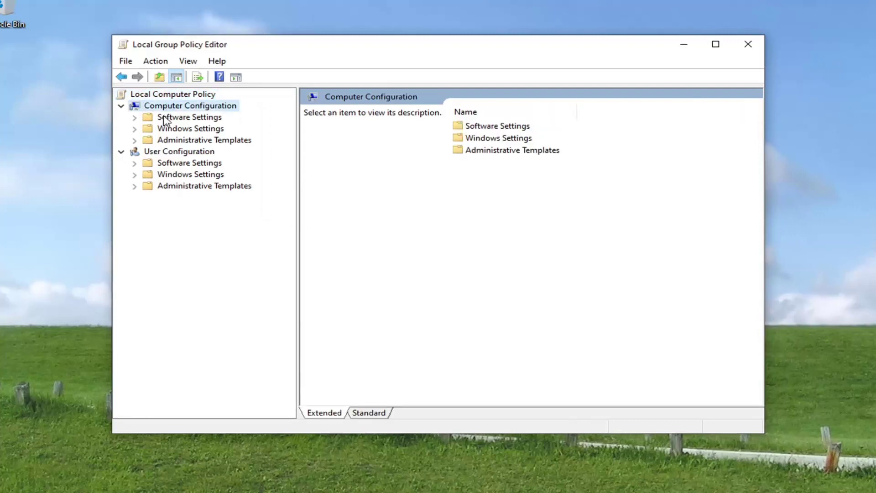
{"action": "left_click", "coordinate": [170, 140]}
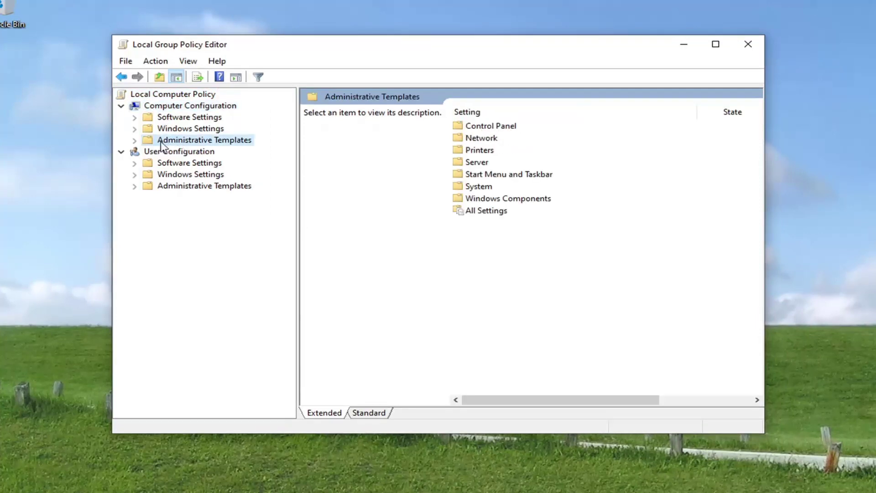
{"action": "left_click", "coordinate": [166, 187]}
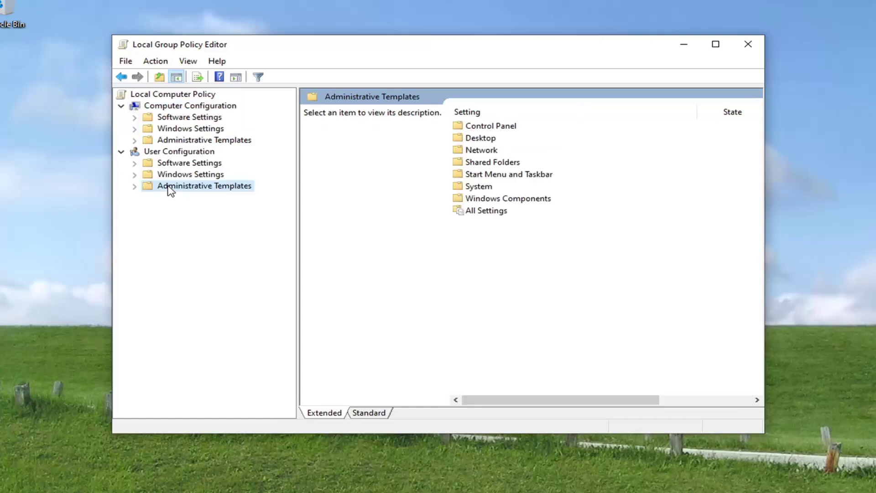
{"action": "left_click", "coordinate": [169, 140]}
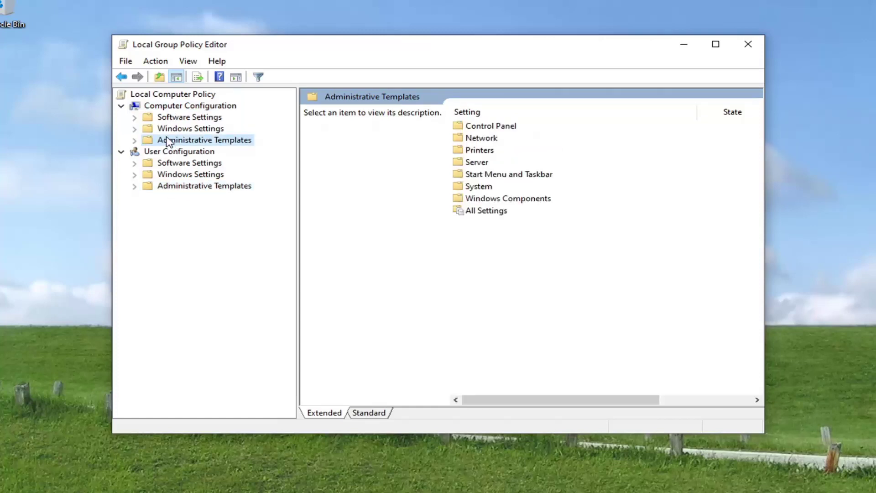
{"action": "left_click", "coordinate": [121, 153]}
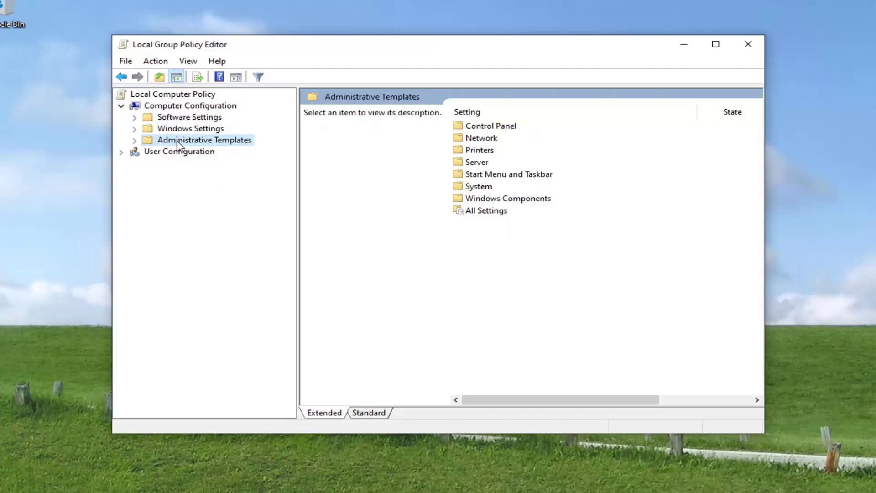
{"action": "double_click", "coordinate": [178, 145]}
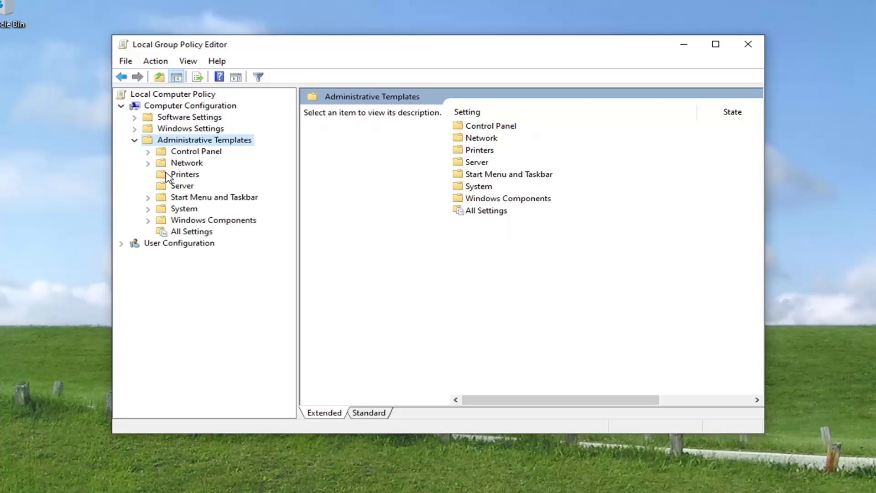
{"action": "double_click", "coordinate": [177, 221]}
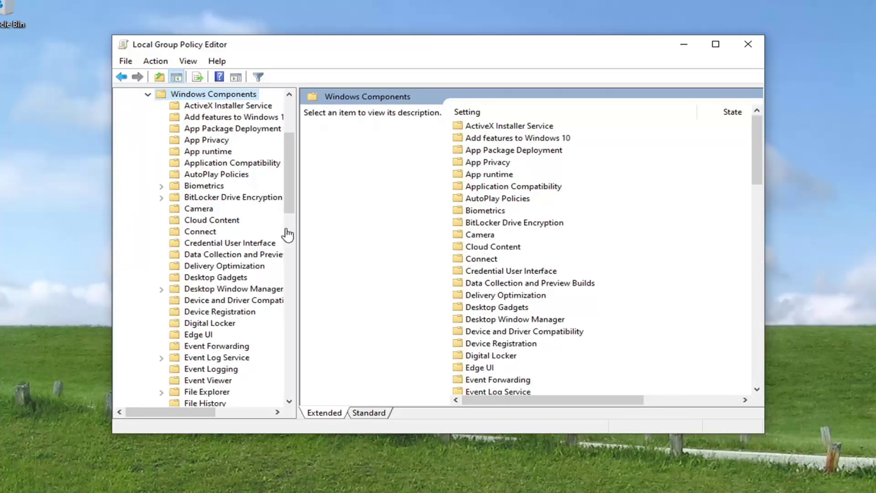
{"action": "scroll", "coordinate": [209, 294], "scroll_direction": "down", "scroll_amount": 7}
{"action": "scroll", "coordinate": [209, 293], "scroll_direction": "down", "scroll_amount": 13}
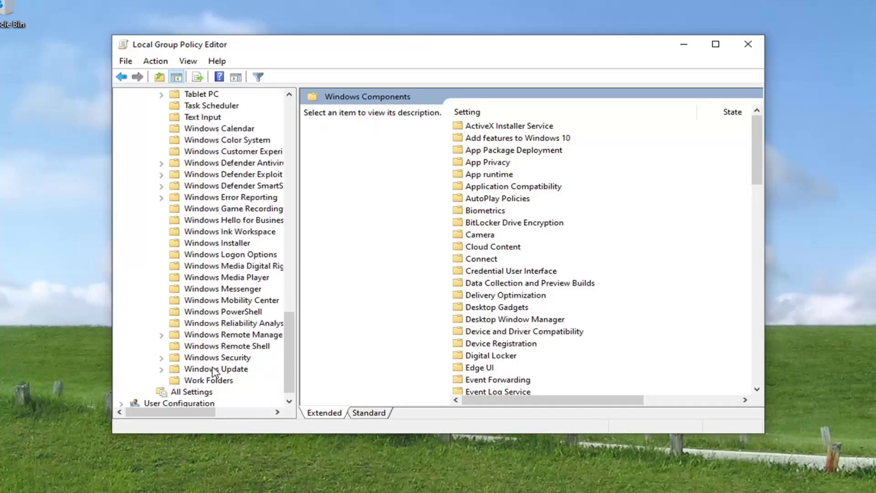
{"action": "left_click", "coordinate": [215, 369]}
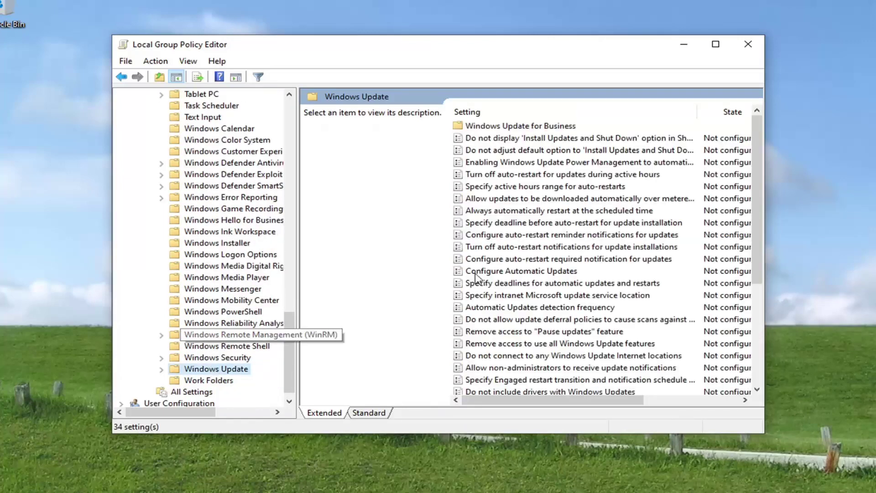
Step: Leave the Configure Automatic Updates policy at Not Configured and confirm it with OK
{"action": "left_click", "coordinate": [498, 272]}
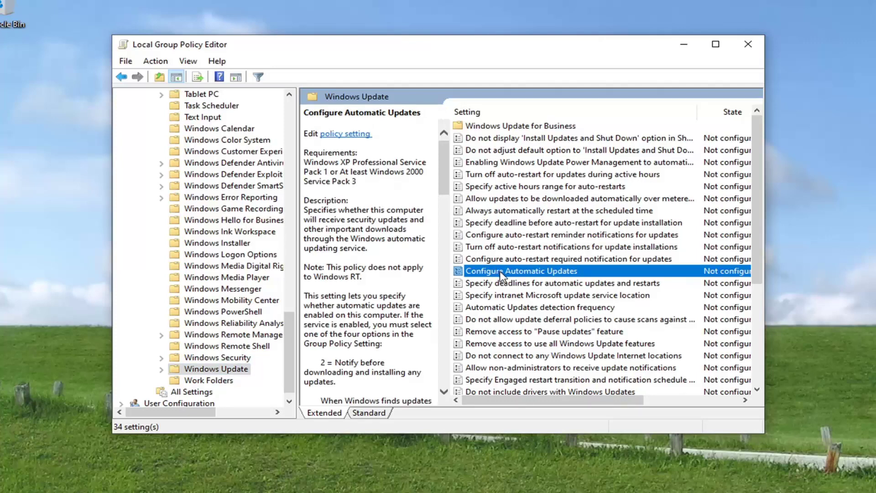
{"action": "double_click", "coordinate": [502, 275]}
{"action": "left_click_drag", "start_coordinate": [231, 14], "coordinate": [440, 38]}
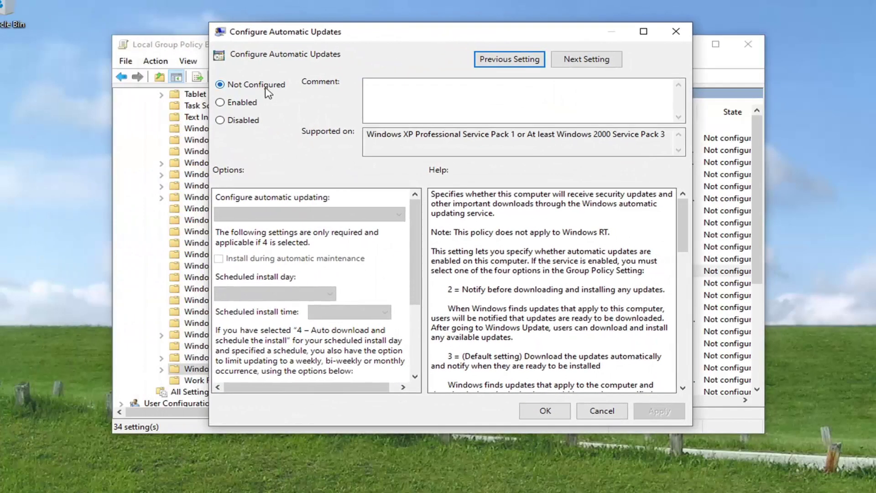
{"action": "left_click", "coordinate": [246, 88]}
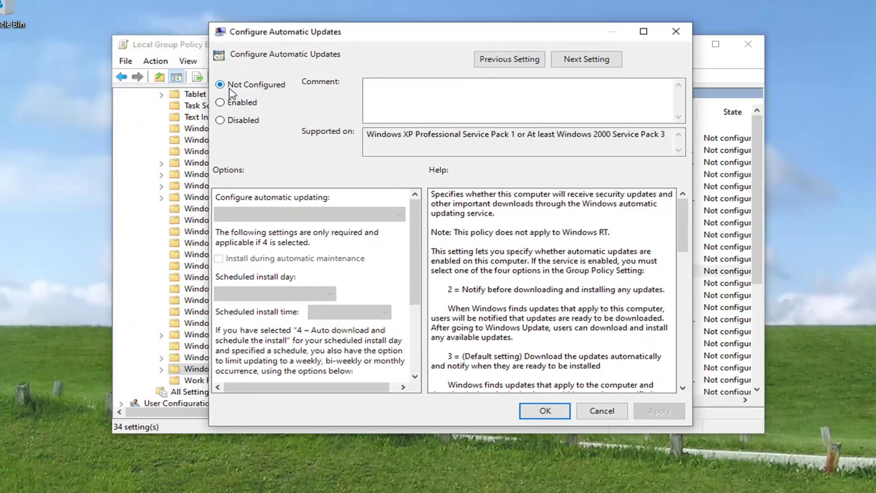
{"action": "left_click", "coordinate": [545, 411]}
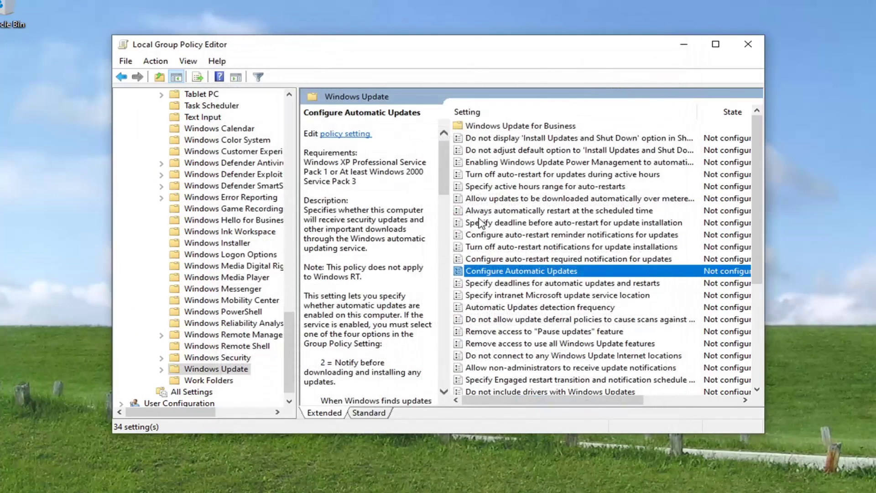
{"action": "double_click", "coordinate": [511, 272]}
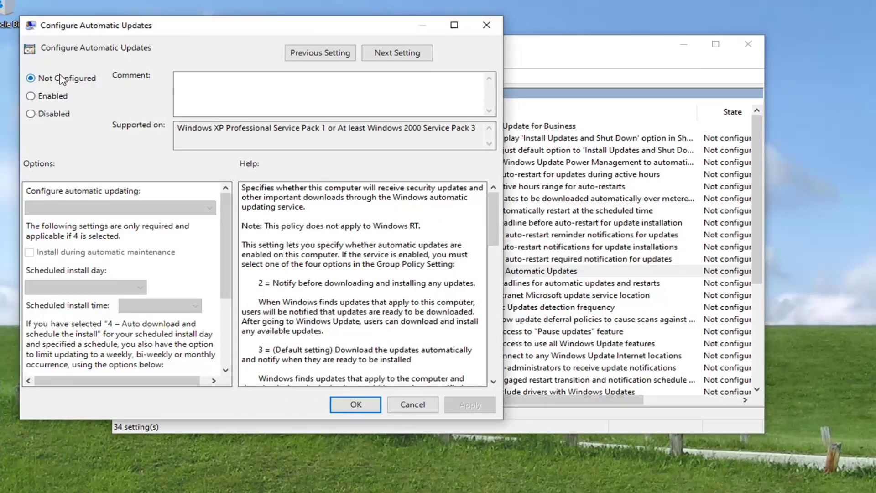
{"action": "left_click", "coordinate": [357, 406]}
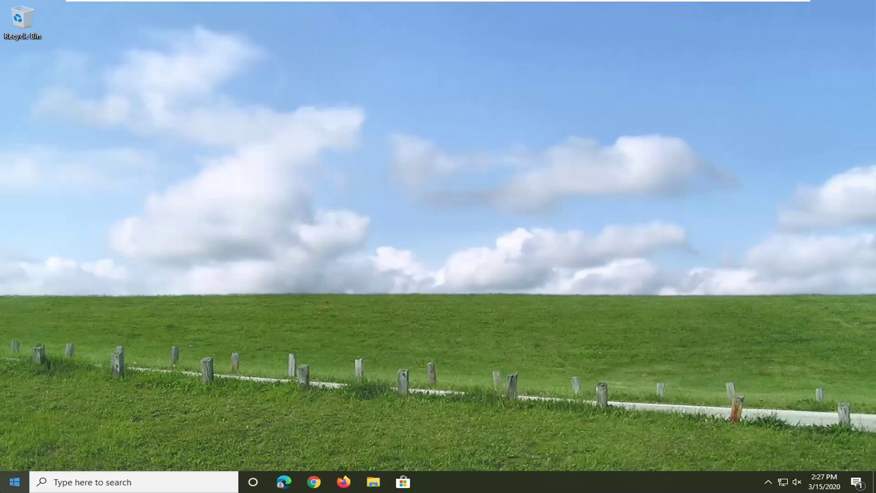
Step: Run Registry Editor as administrator from a 'regedit' search, approving the UAC prompt
{"action": "left_click", "coordinate": [15, 482]}
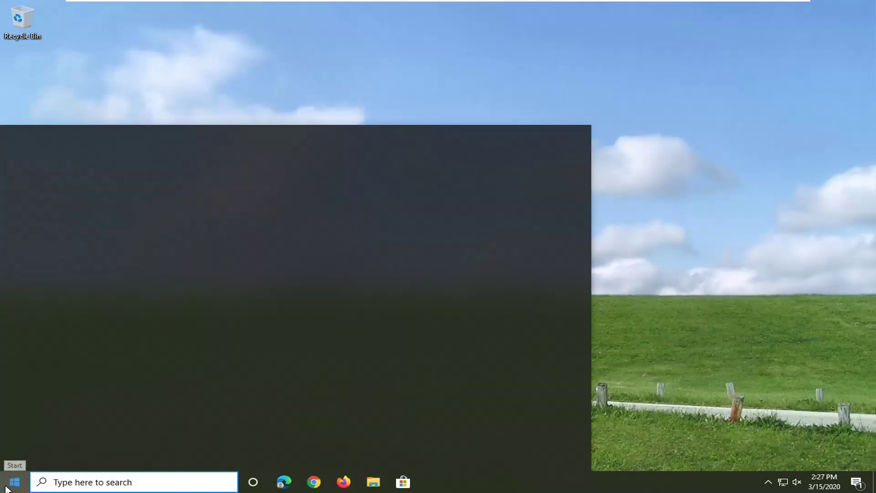
{"action": "type", "text": "regedit"}
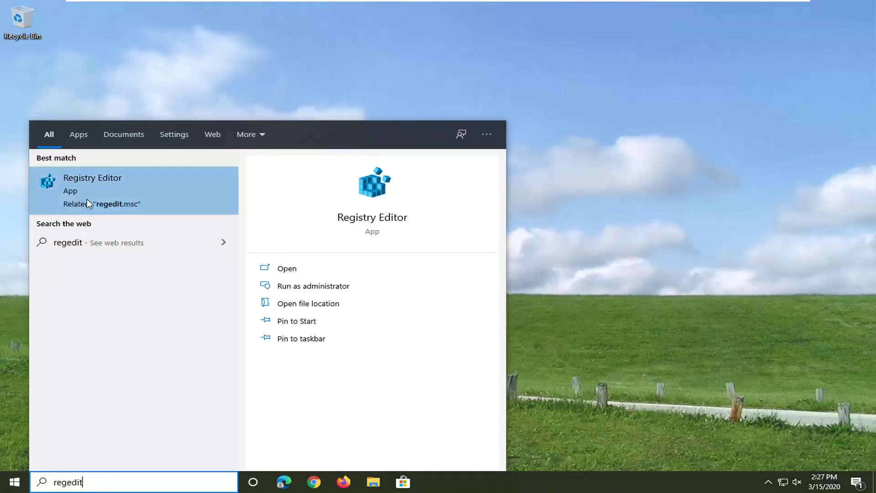
{"action": "right_click", "coordinate": [75, 190]}
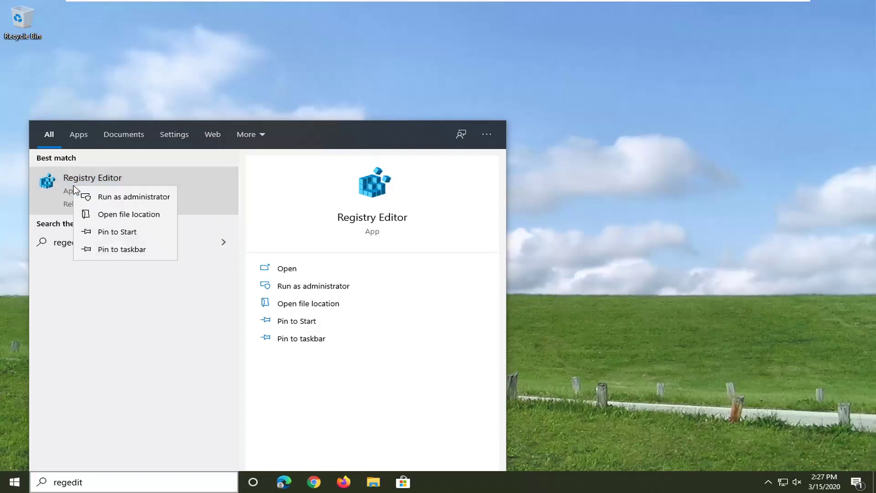
{"action": "left_click", "coordinate": [124, 199]}
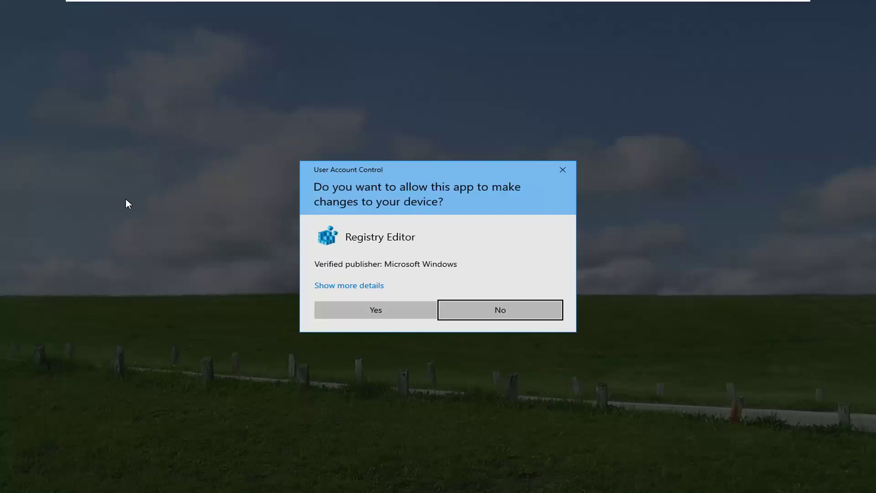
{"action": "left_click", "coordinate": [365, 303]}
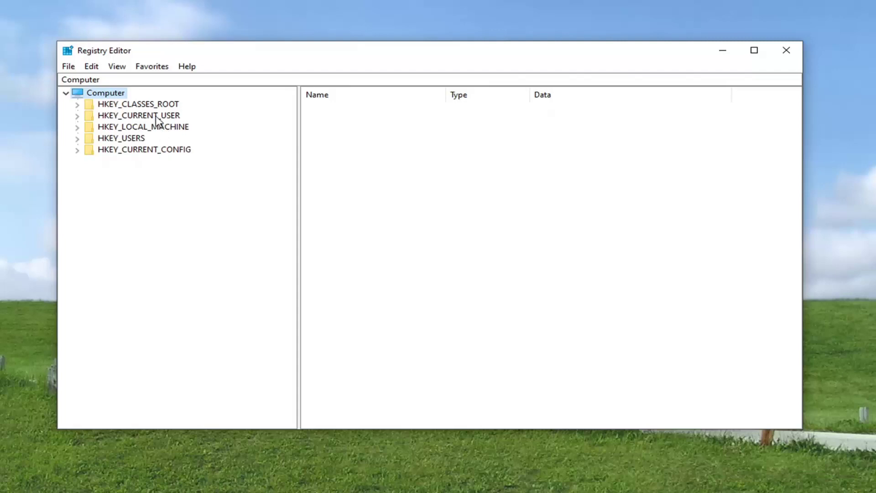
{"action": "left_click", "coordinate": [68, 69]}
{"action": "left_click", "coordinate": [87, 94]}
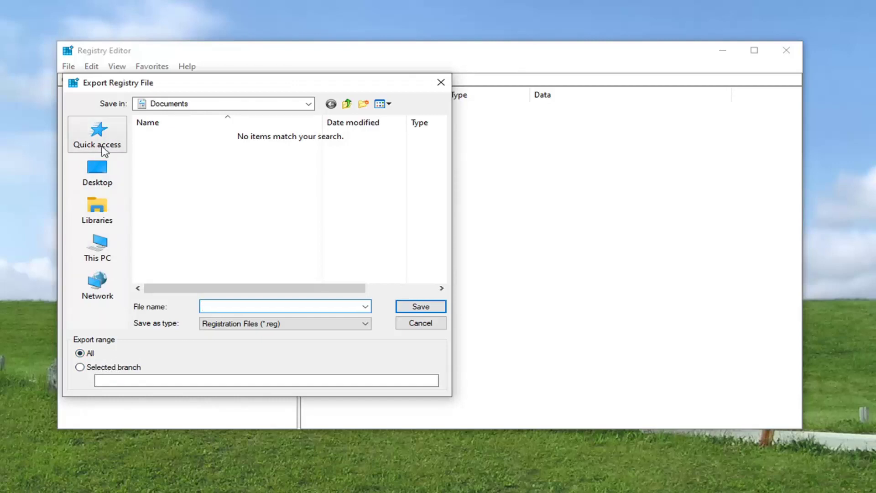
{"action": "left_click", "coordinate": [412, 320]}
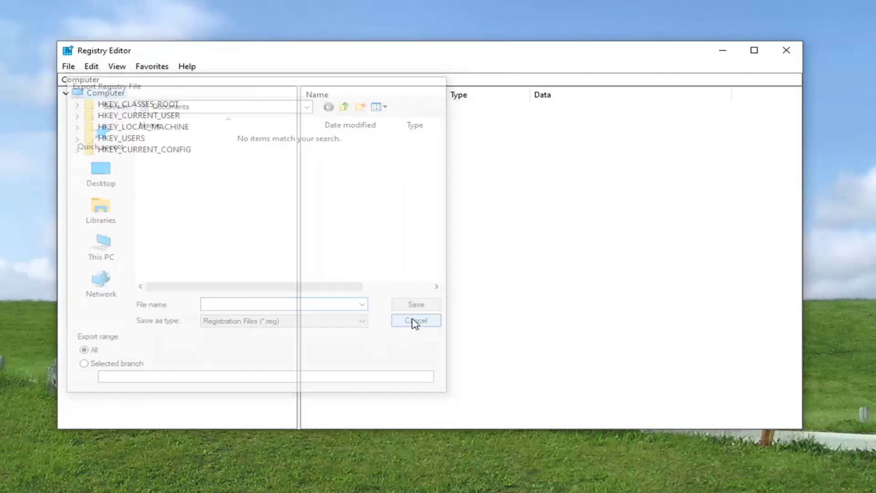
{"action": "left_click", "coordinate": [69, 68]}
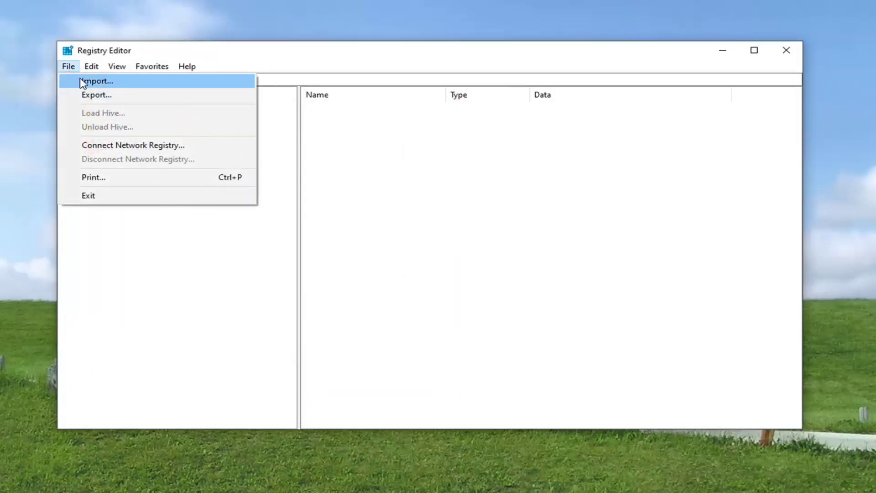
{"action": "left_click", "coordinate": [82, 81]}
{"action": "left_click", "coordinate": [503, 360]}
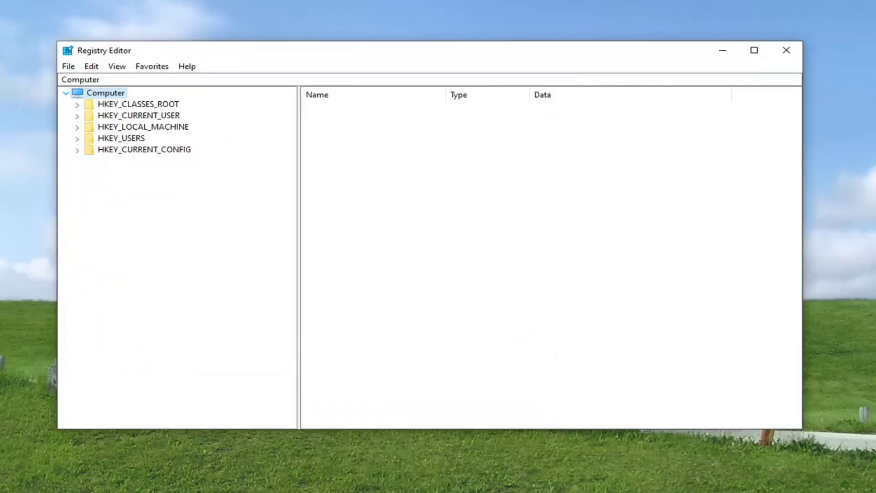
Step: Expand HKEY_LOCAL_MACHINE > SOFTWARE > Policies > Microsoft in the registry tree
{"action": "left_click", "coordinate": [147, 129]}
{"action": "double_click", "coordinate": [147, 129]}
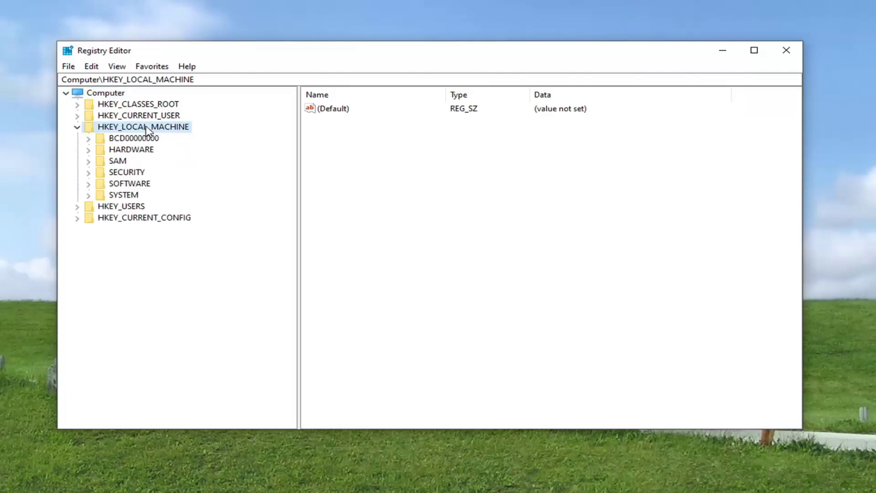
{"action": "double_click", "coordinate": [142, 183]}
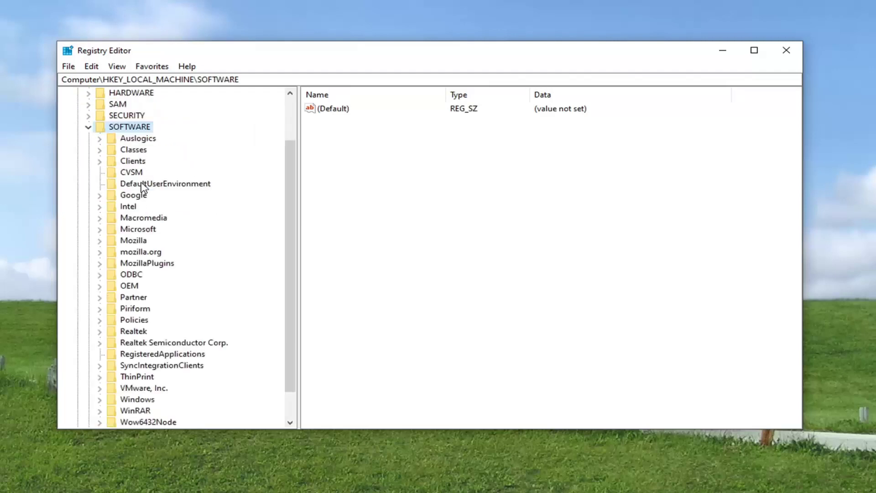
{"action": "double_click", "coordinate": [132, 321]}
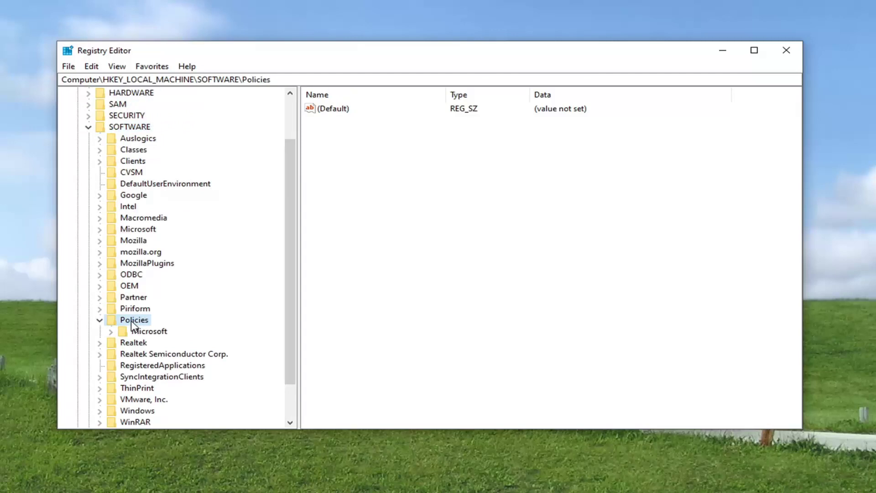
{"action": "left_click", "coordinate": [148, 332]}
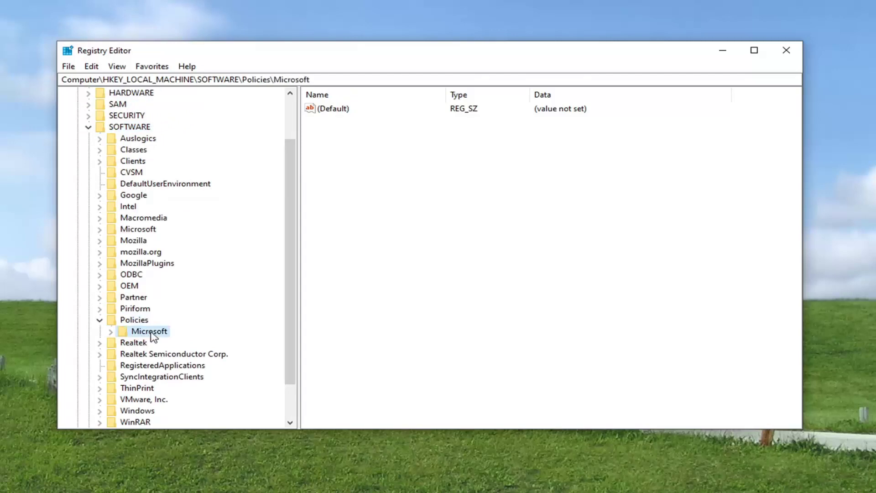
{"action": "double_click", "coordinate": [153, 337]}
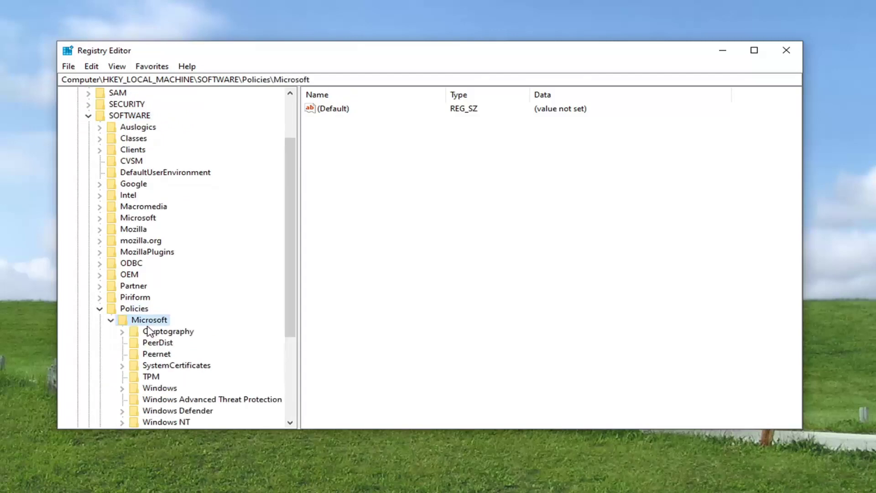
Step: Expand Windows > WindowsUpdate and select the AU key to show its values
{"action": "scroll", "coordinate": [150, 335], "scroll_direction": "down", "scroll_amount": 4}
{"action": "double_click", "coordinate": [155, 253]}
{"action": "left_click", "coordinate": [156, 253]}
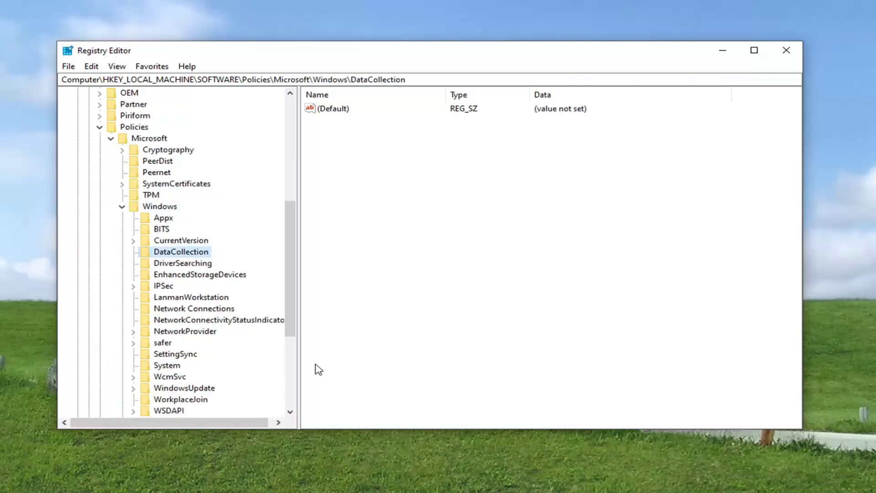
{"action": "scroll", "coordinate": [211, 333], "scroll_direction": "down", "scroll_amount": 5}
{"action": "left_click", "coordinate": [175, 219]}
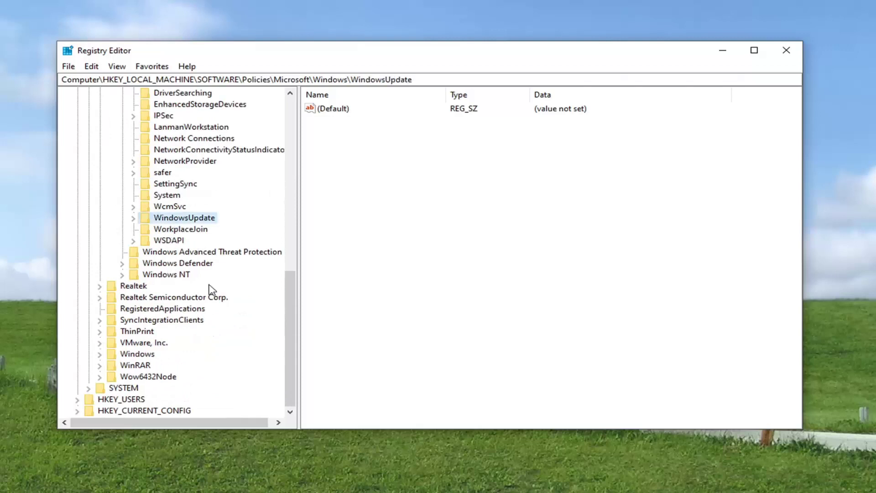
{"action": "scroll", "coordinate": [211, 290], "scroll_direction": "up", "scroll_amount": 2}
{"action": "double_click", "coordinate": [183, 286]}
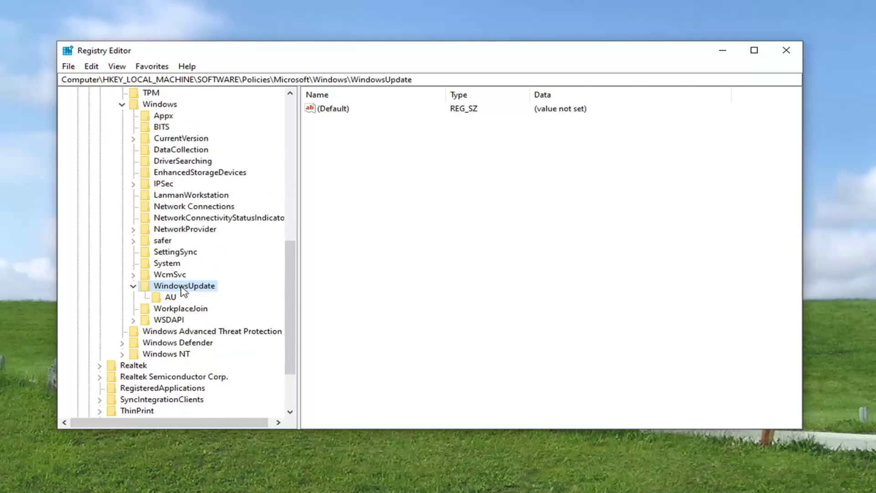
{"action": "left_click", "coordinate": [170, 297]}
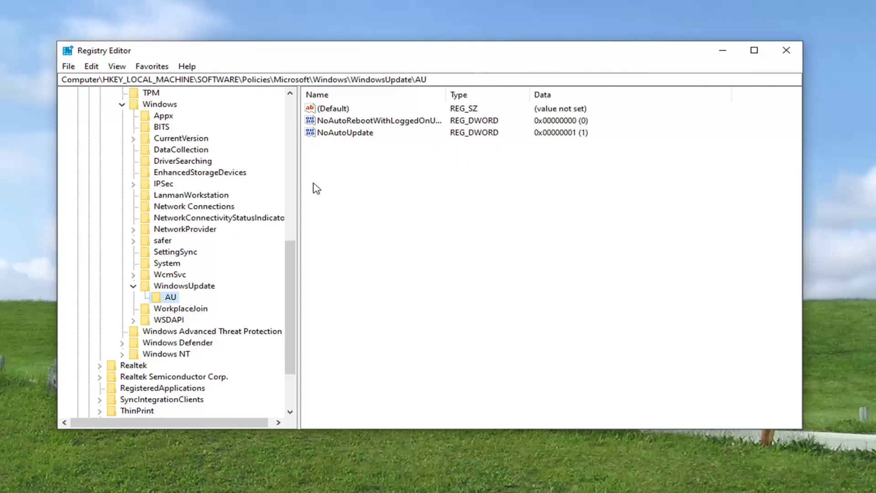
Step: Create a new DWORD (32-bit) value named AUOptions in the AU key
{"action": "key", "text": "End"}
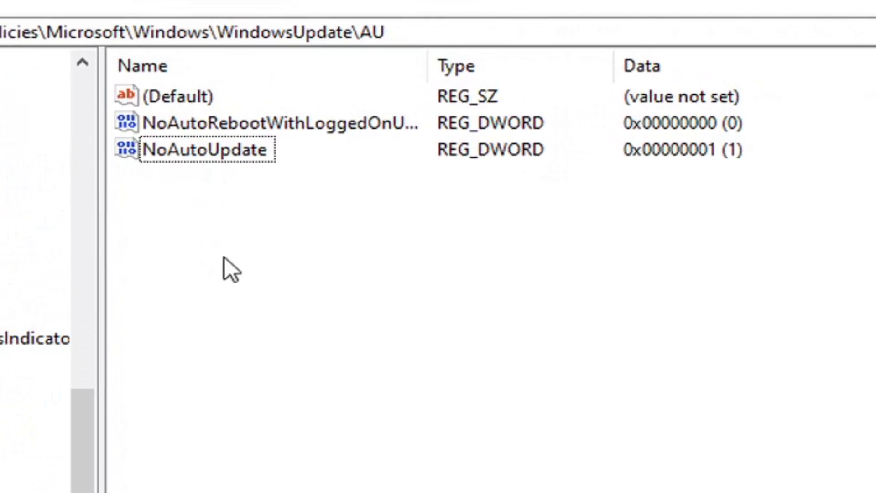
{"action": "right_click", "coordinate": [224, 215]}
{"action": "mouse_move", "coordinate": [296, 244]}
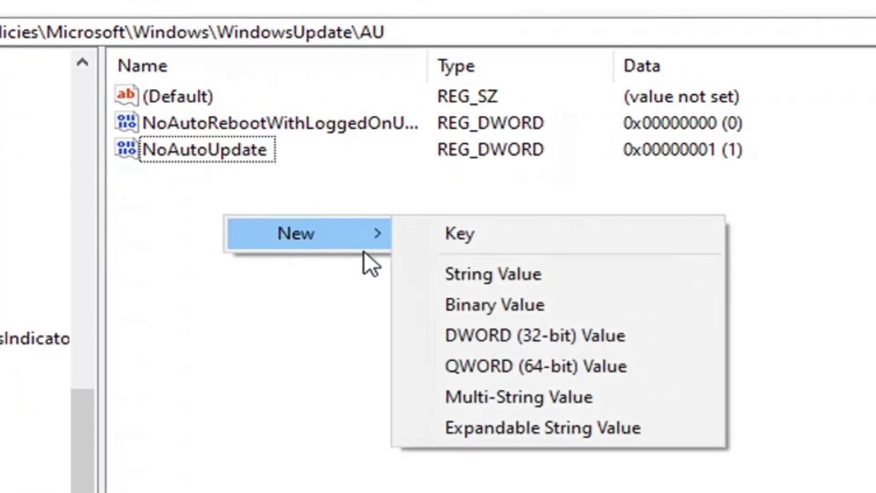
{"action": "left_click", "coordinate": [472, 335]}
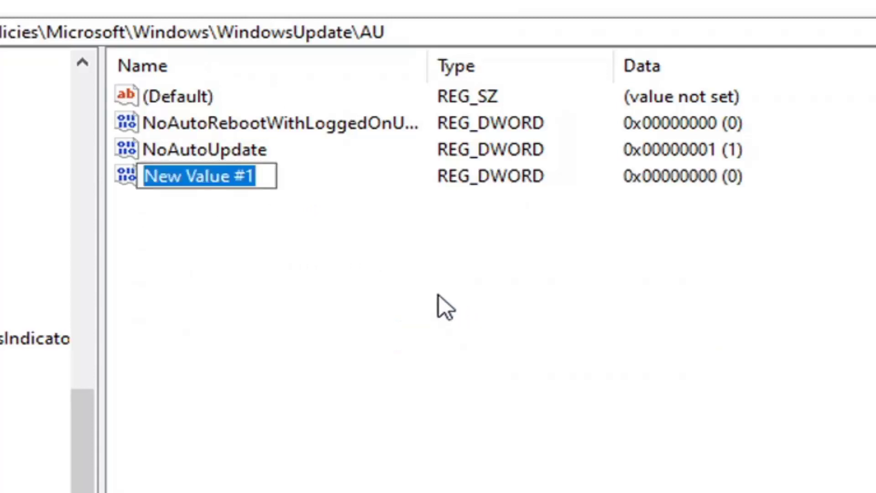
{"action": "type", "text": "AU"}
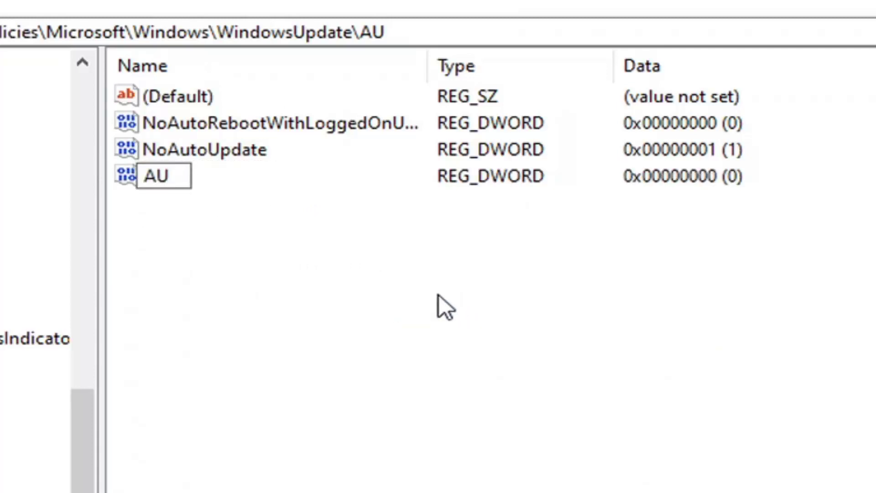
{"action": "type", "text": "Options"}
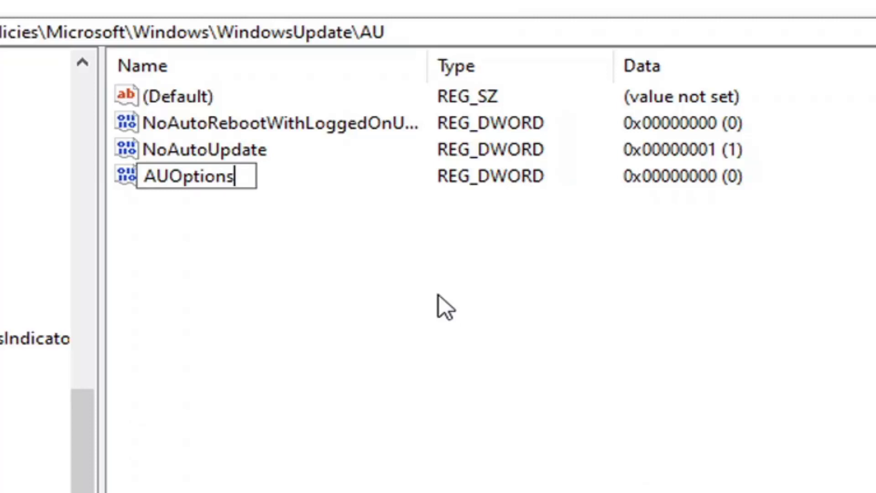
{"action": "key", "text": "Return"}
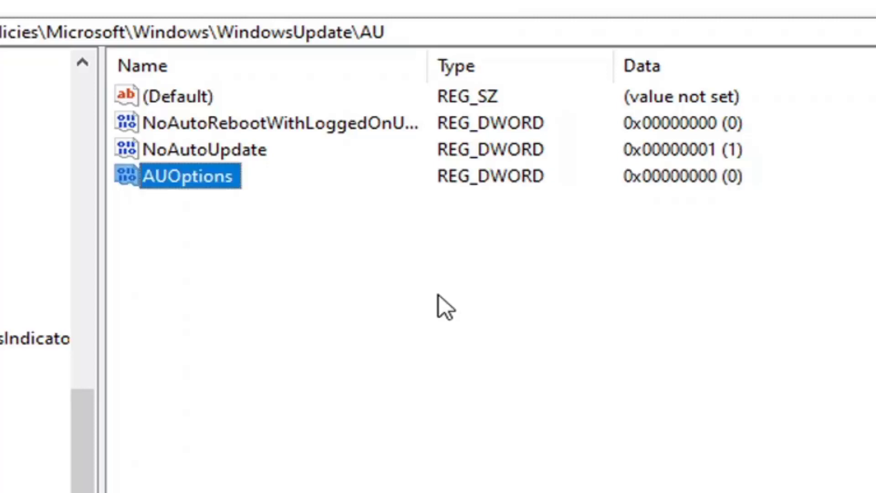
Step: Change the AUOptions value data from 0 to 3 and confirm
{"action": "double_click", "coordinate": [195, 185]}
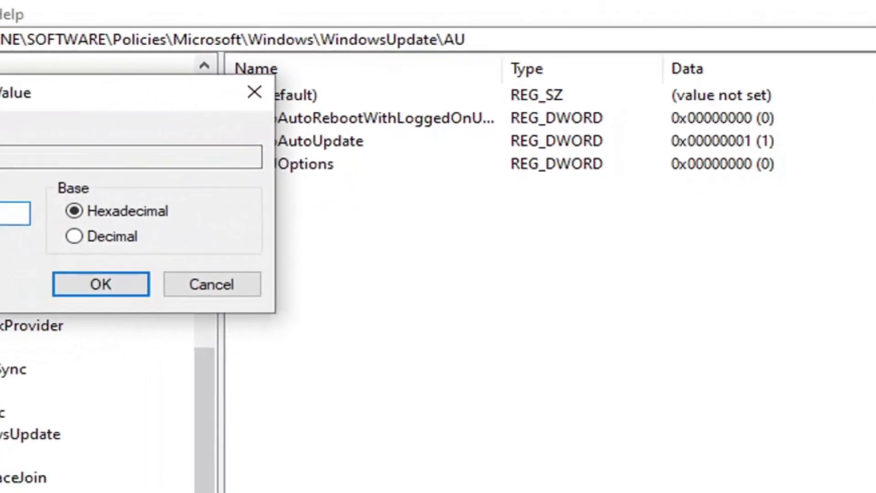
{"action": "left_click", "coordinate": [133, 190]}
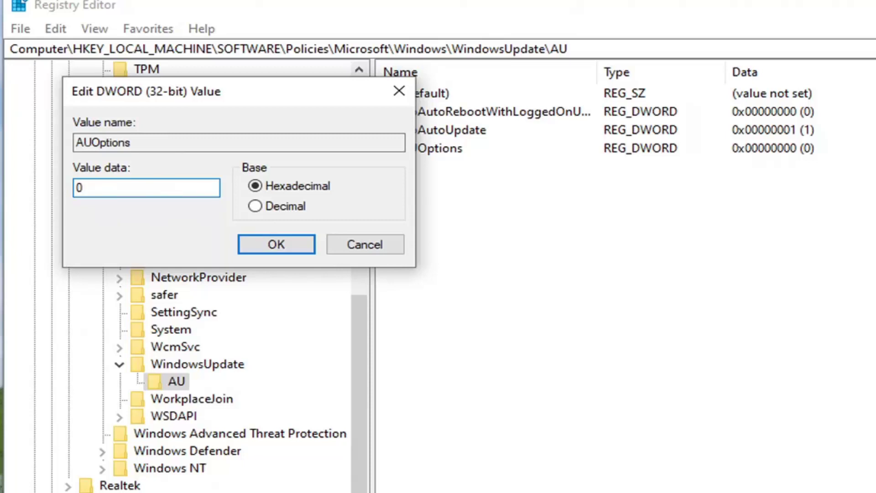
{"action": "key", "text": "shift+Home"}
{"action": "type", "text": "3"}
{"action": "left_click", "coordinate": [273, 244]}
Step: Collapse WindowsUpdate, Windows, Microsoft, Policies, SOFTWARE and HKEY_LOCAL_MACHINE to Computer, then close Registry Editor
{"action": "left_click", "coordinate": [119, 364]}
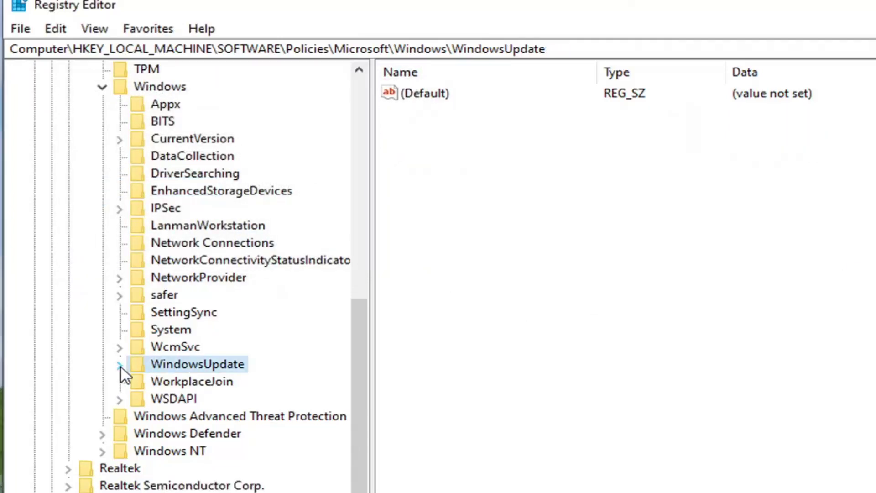
{"action": "scroll", "coordinate": [128, 301], "scroll_direction": "up", "scroll_amount": 4}
{"action": "left_click", "coordinate": [105, 241]}
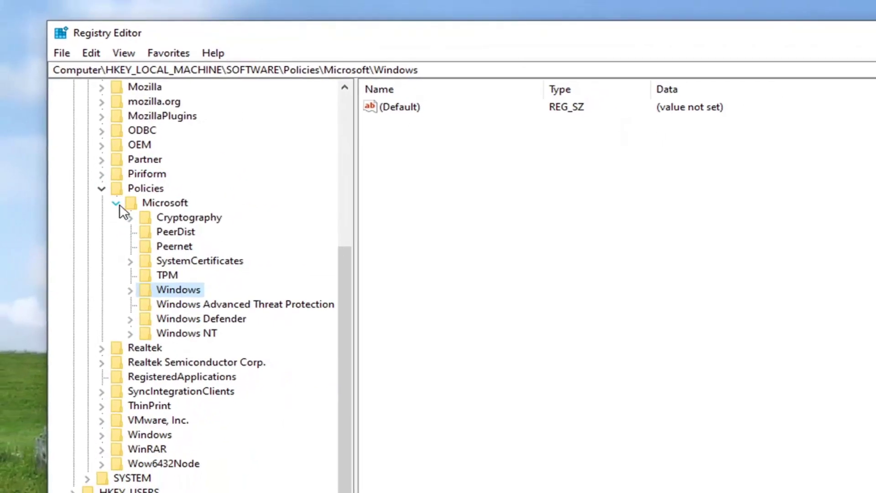
{"action": "left_click", "coordinate": [90, 204]}
{"action": "left_click", "coordinate": [110, 311]}
{"action": "scroll", "coordinate": [110, 292], "scroll_direction": "up", "scroll_amount": 2}
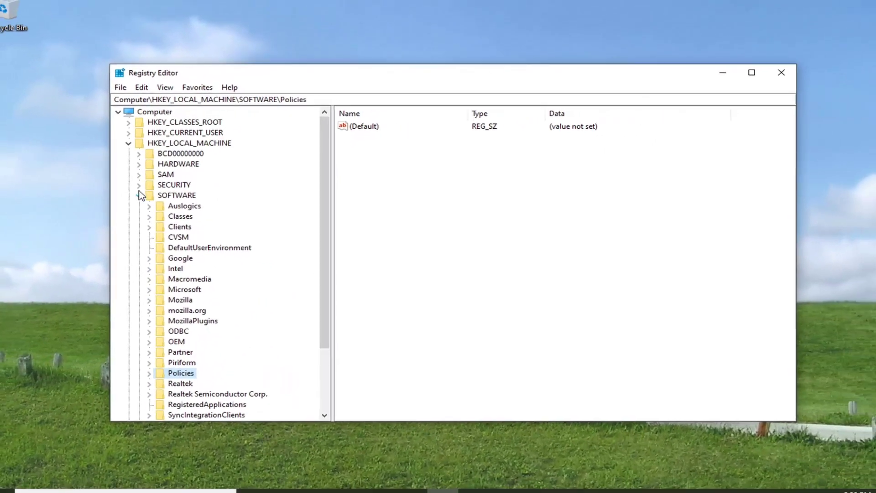
{"action": "left_click", "coordinate": [139, 195]}
{"action": "left_click", "coordinate": [128, 143]}
{"action": "left_click", "coordinate": [128, 112]}
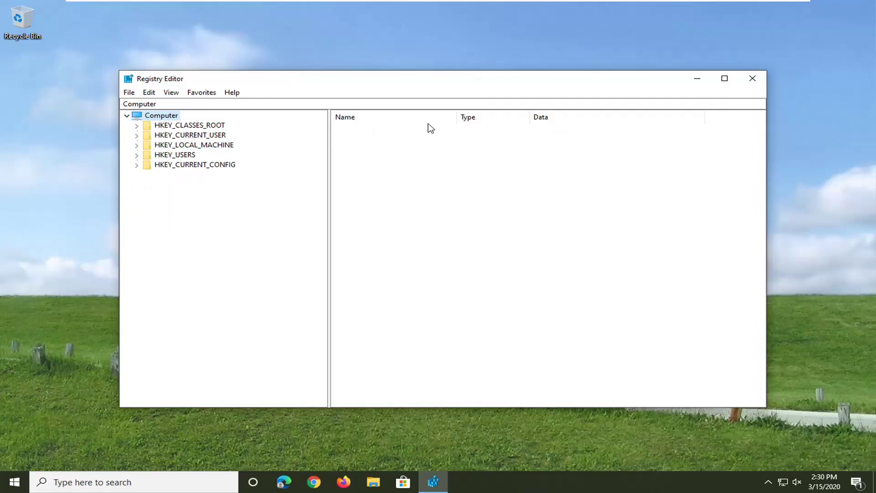
{"action": "left_click", "coordinate": [752, 78]}
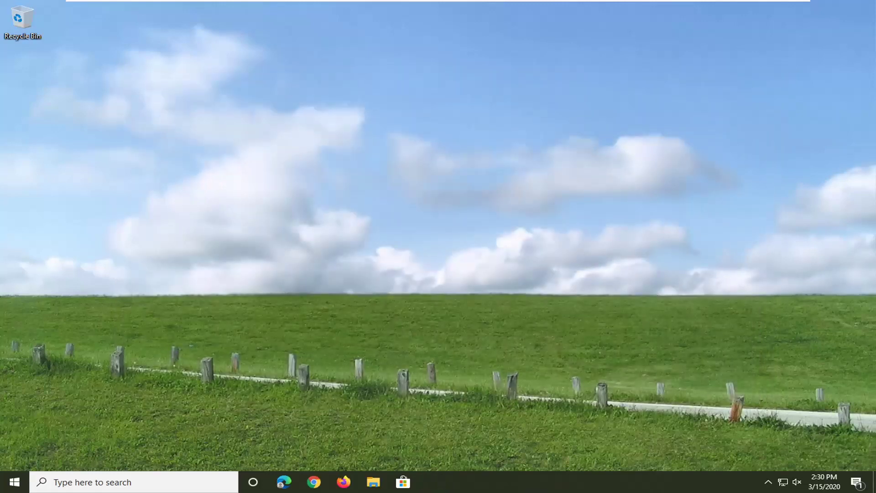